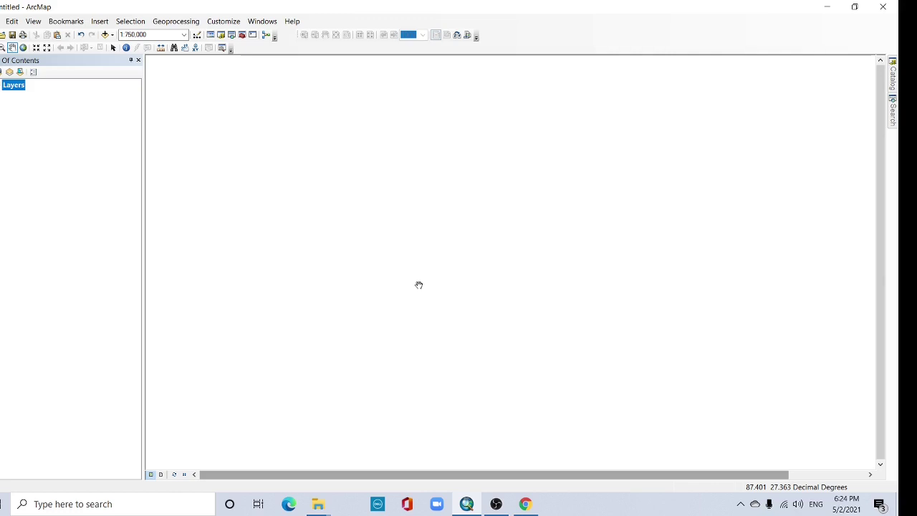
- Copy the D:\SWAT\Aster_DEM_Darjeeling folder path from File Explorer and return to ArcMap
{"action": "key", "text": "alt+Tab"}
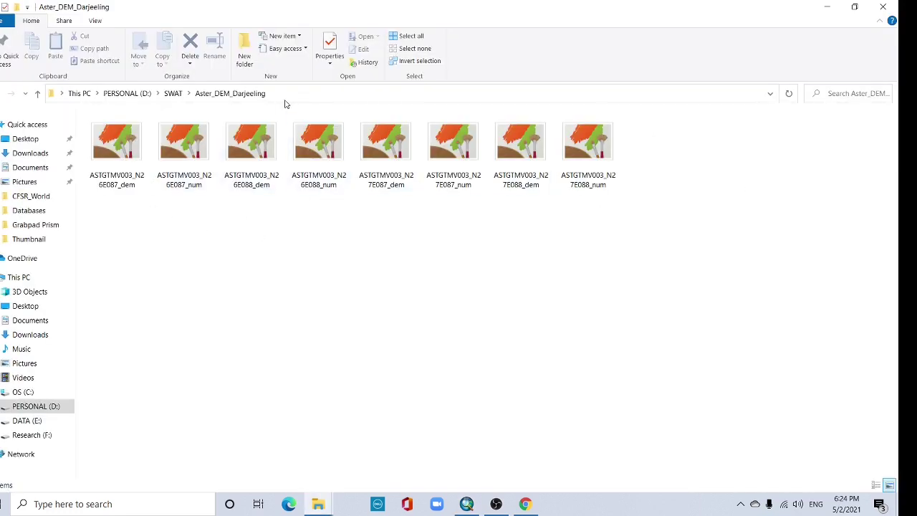
{"action": "left_click", "coordinate": [261, 94]}
{"action": "key", "text": "ctrl+c"}
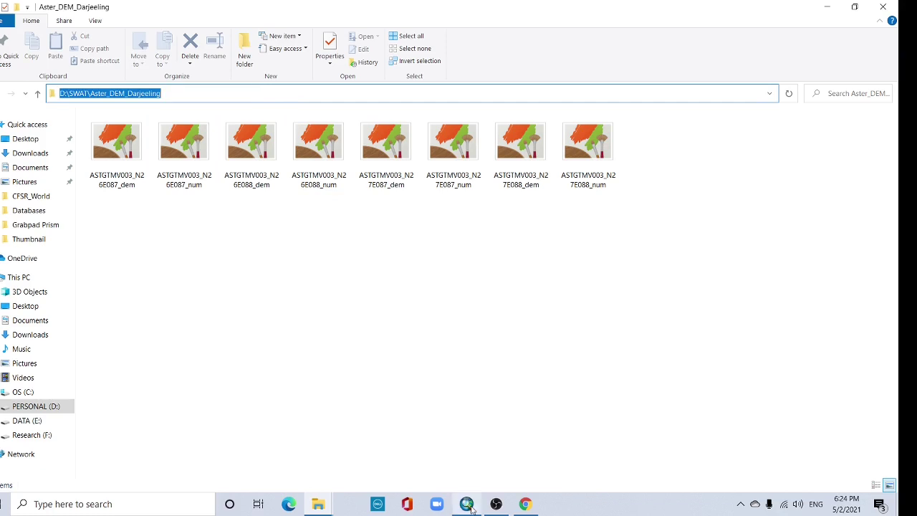
{"action": "key", "text": "alt+Tab"}
- Open the pasted Aster_DEM_Darjeeling path in Add Data and add ASTGTMV003_N26E087_dem.tif
{"action": "left_click", "coordinate": [105, 35]}
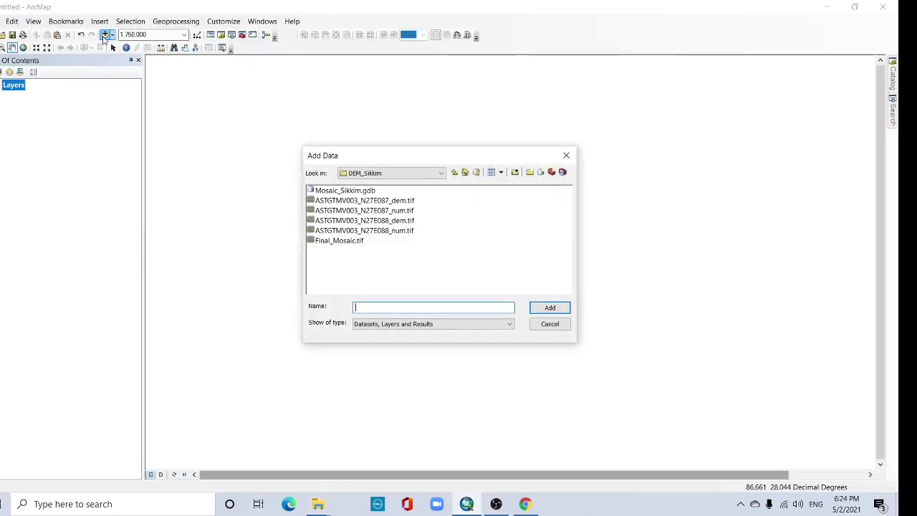
{"action": "left_click", "coordinate": [442, 173]}
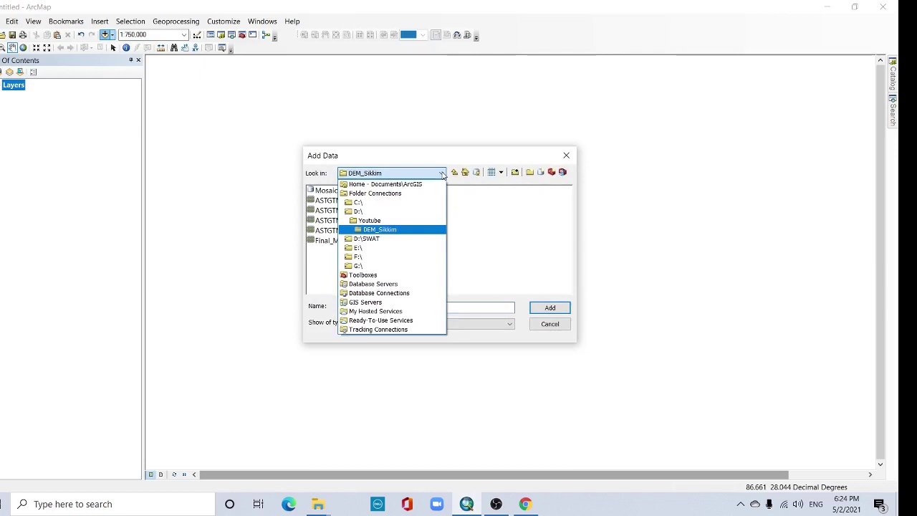
{"action": "left_click", "coordinate": [442, 174]}
{"action": "left_click", "coordinate": [455, 173]}
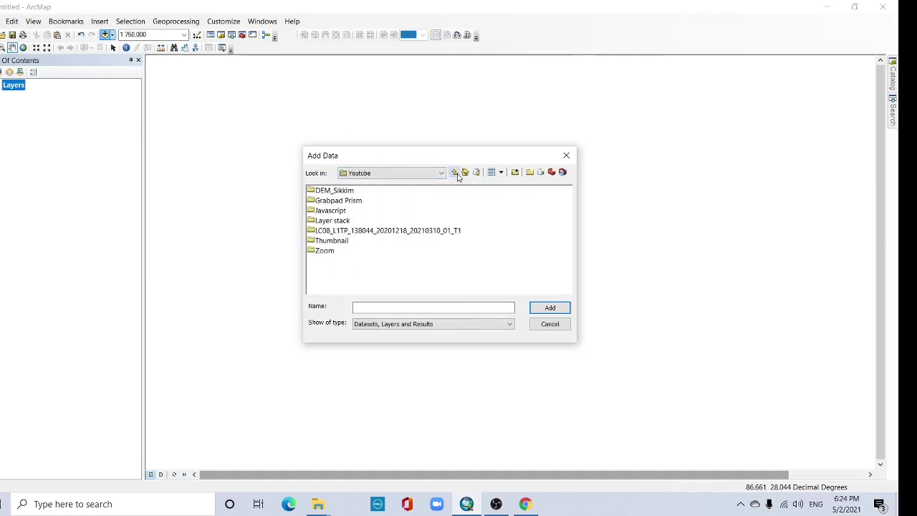
{"action": "left_click", "coordinate": [455, 173]}
{"action": "left_click", "coordinate": [455, 174]}
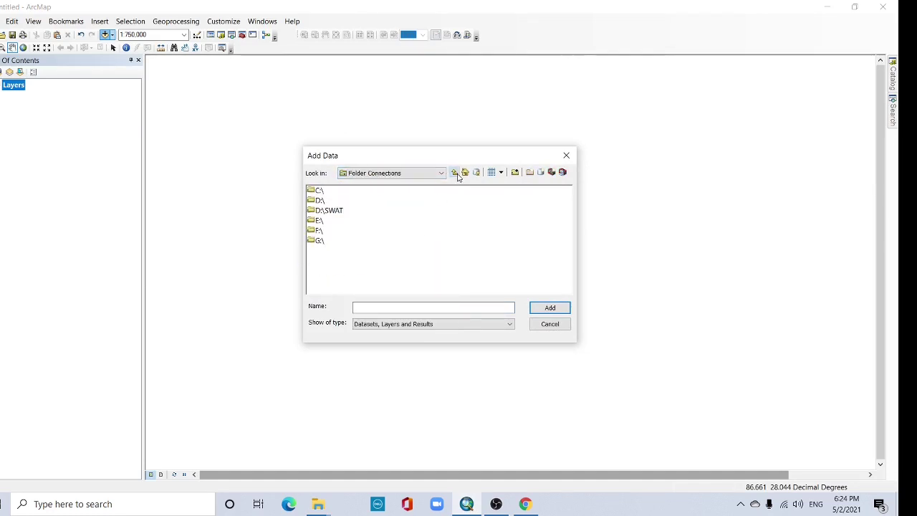
{"action": "left_click", "coordinate": [406, 307]}
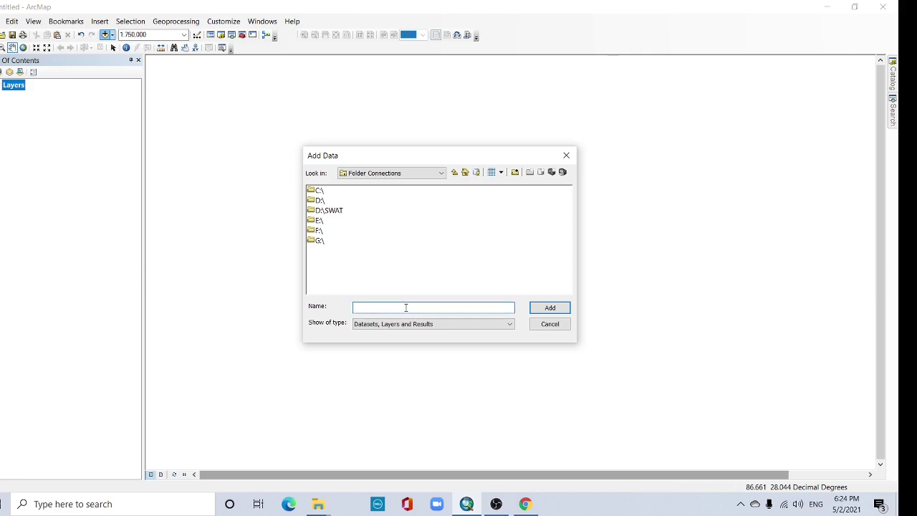
{"action": "key", "text": "ctrl+v"}
{"action": "left_click", "coordinate": [558, 307]}
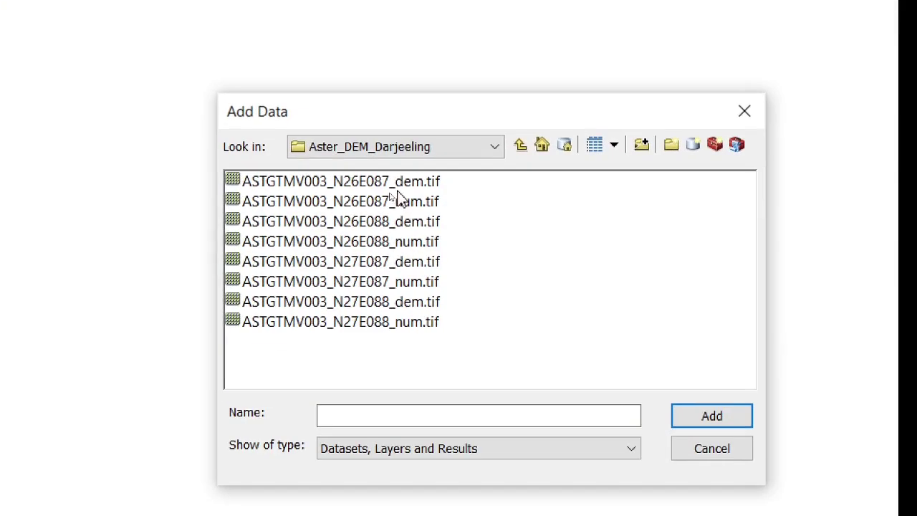
{"action": "left_click", "coordinate": [405, 182]}
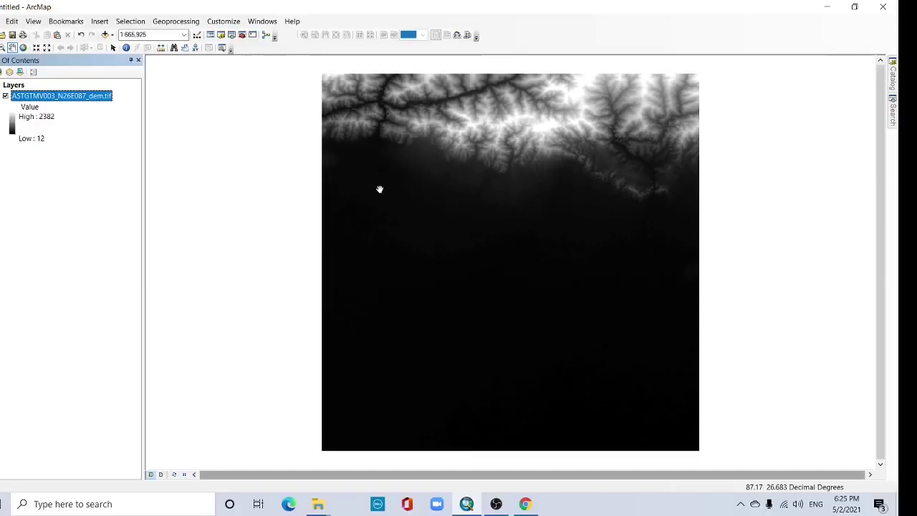
- Add the N26E088, N27E087 and N27E088 DEM tiles, then zoom to full extent
{"action": "left_click", "coordinate": [106, 36]}
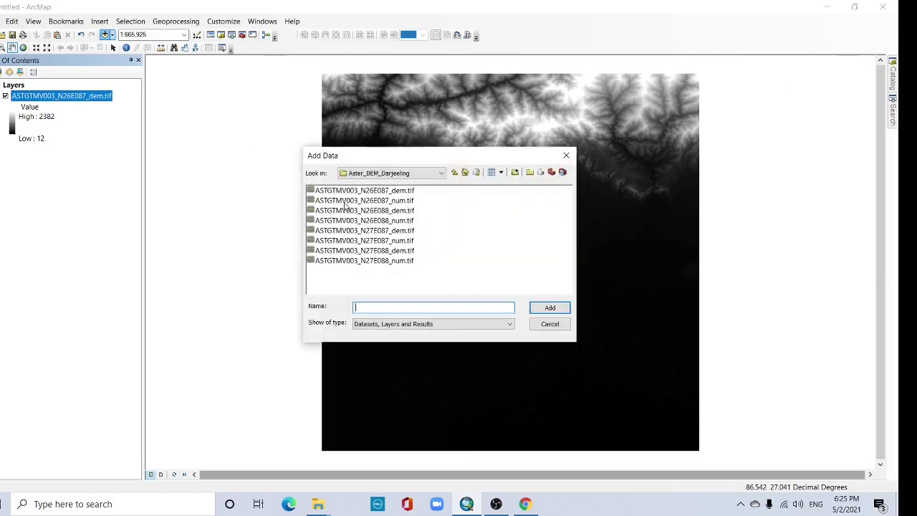
{"action": "left_click", "coordinate": [367, 212]}
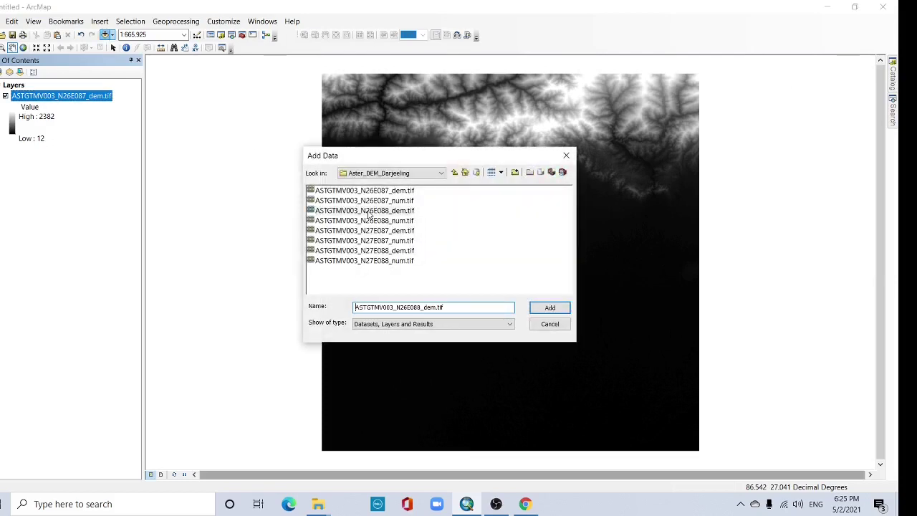
{"action": "left_click", "coordinate": [563, 308]}
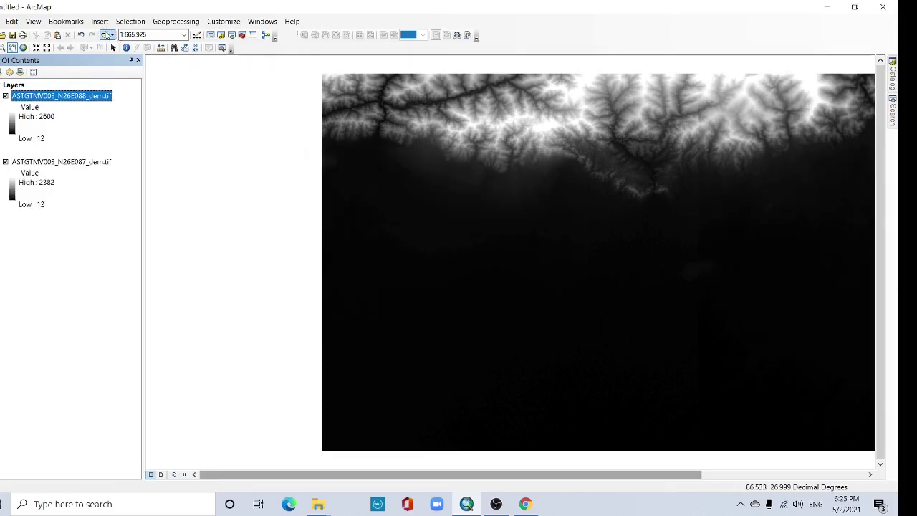
{"action": "left_click", "coordinate": [106, 35]}
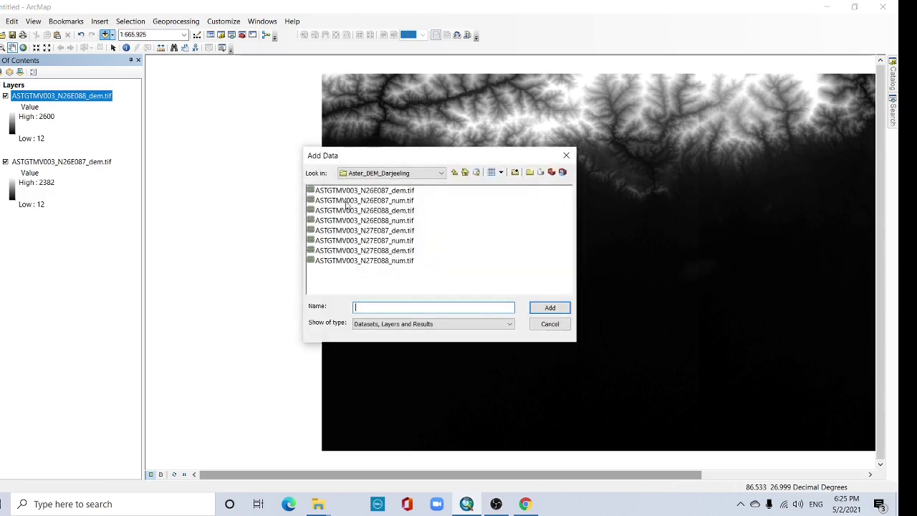
{"action": "left_click", "coordinate": [382, 233]}
{"action": "left_click", "coordinate": [549, 308]}
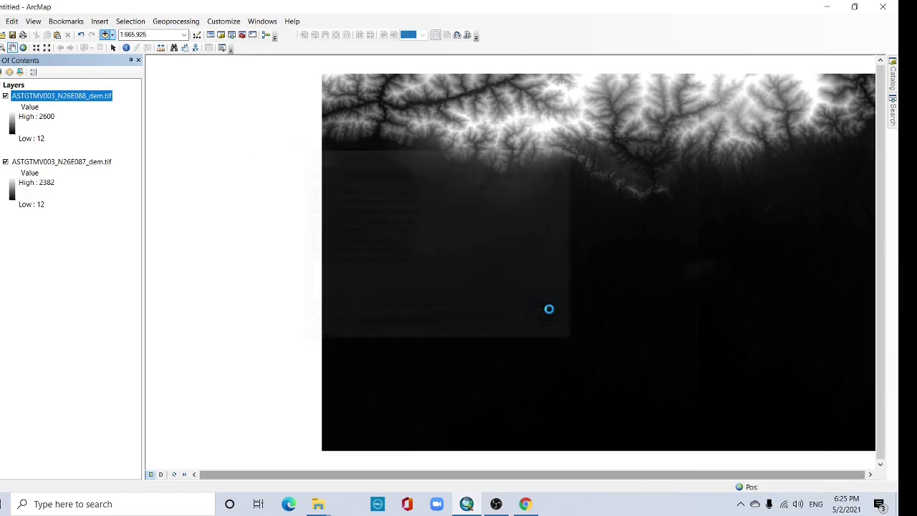
{"action": "left_click", "coordinate": [105, 36]}
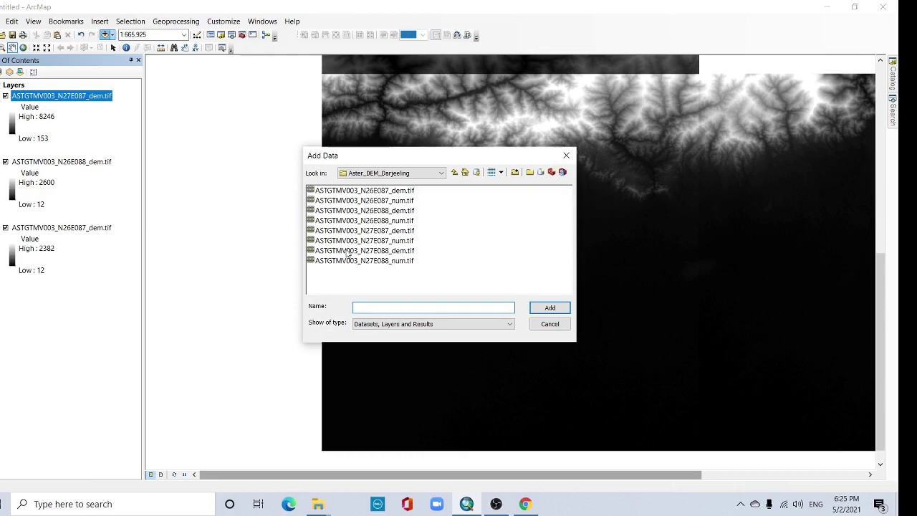
{"action": "left_click", "coordinate": [393, 252]}
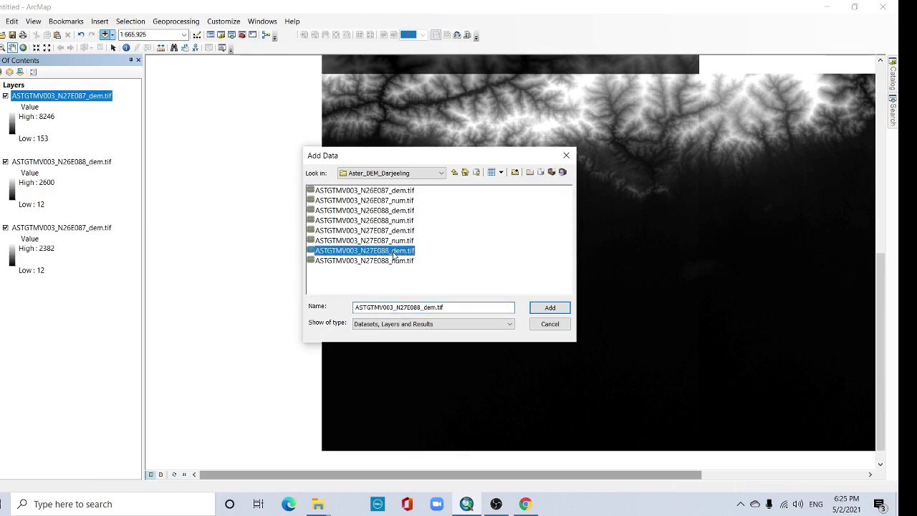
{"action": "left_click", "coordinate": [550, 308]}
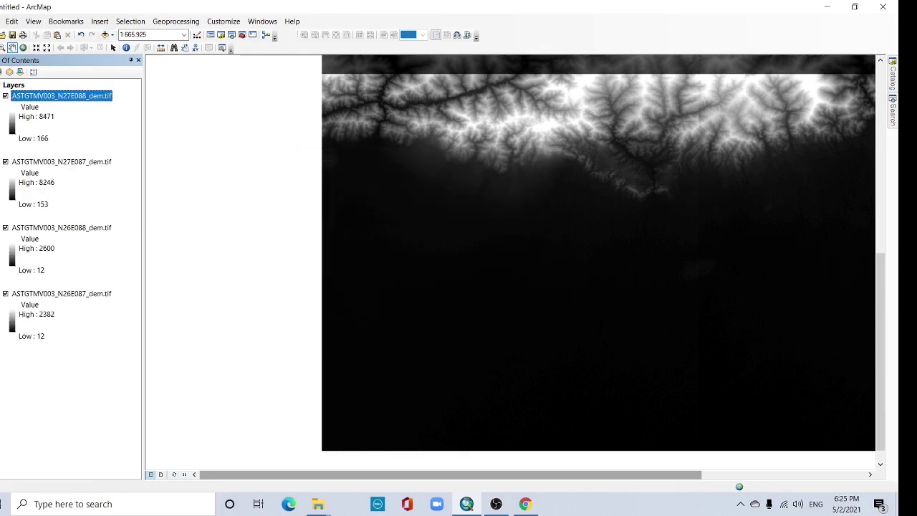
{"action": "left_click", "coordinate": [24, 47]}
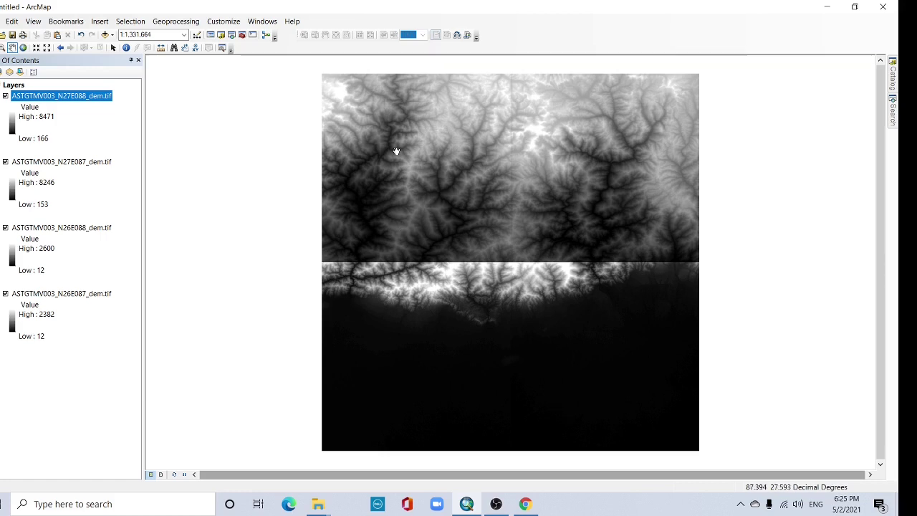
- Expand ArcToolbox's Data Management Tools > Raster toolset to reach Create Mosaic Dataset
{"action": "left_click", "coordinate": [243, 39]}
{"action": "left_click", "coordinate": [597, 137]}
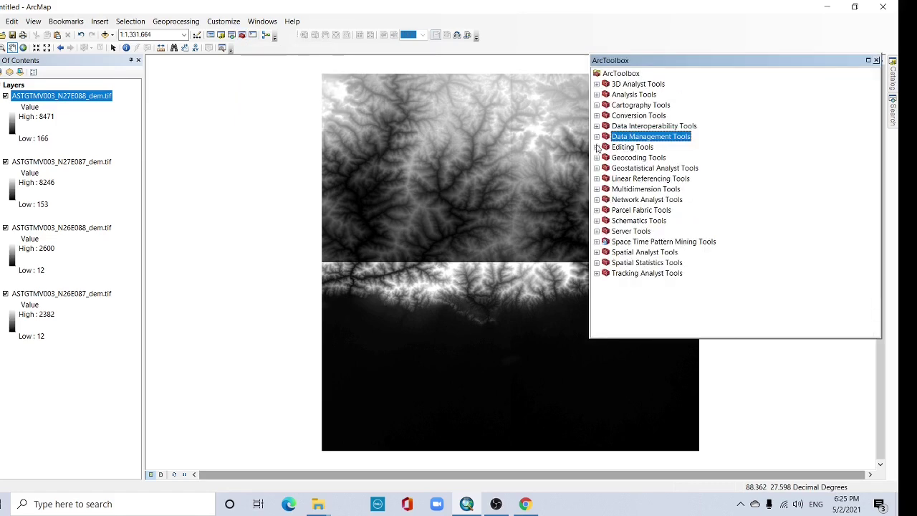
{"action": "left_click", "coordinate": [596, 137]}
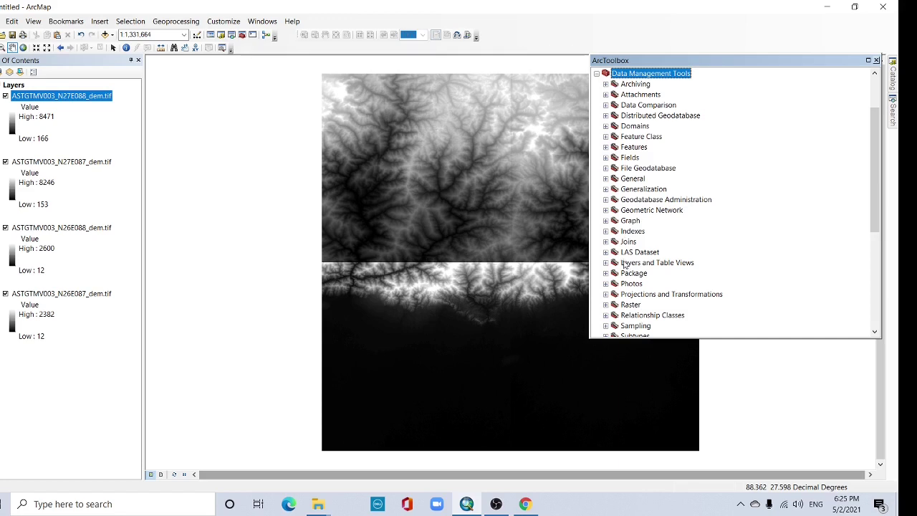
{"action": "left_click", "coordinate": [605, 304]}
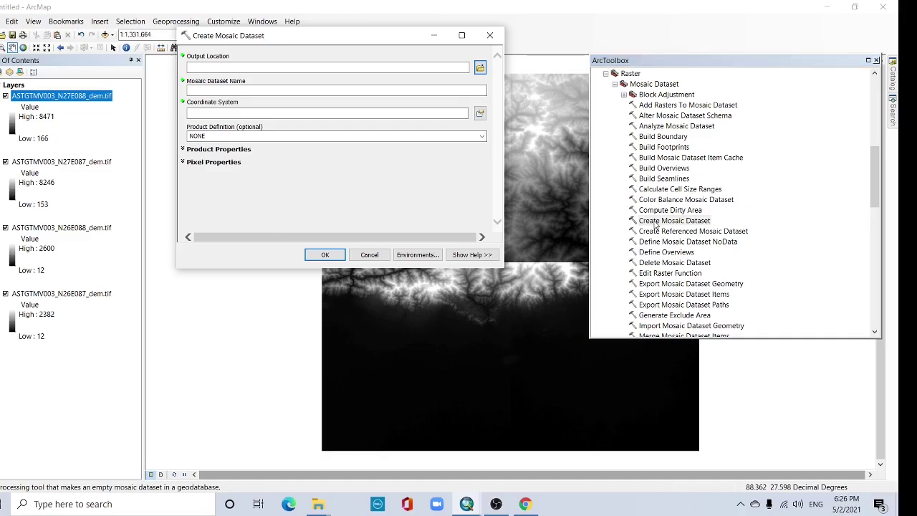
- Create a Mosaic.gdb file geodatabase in Aster_DEM_Darjeeling and set it as output location
{"action": "left_click", "coordinate": [480, 68]}
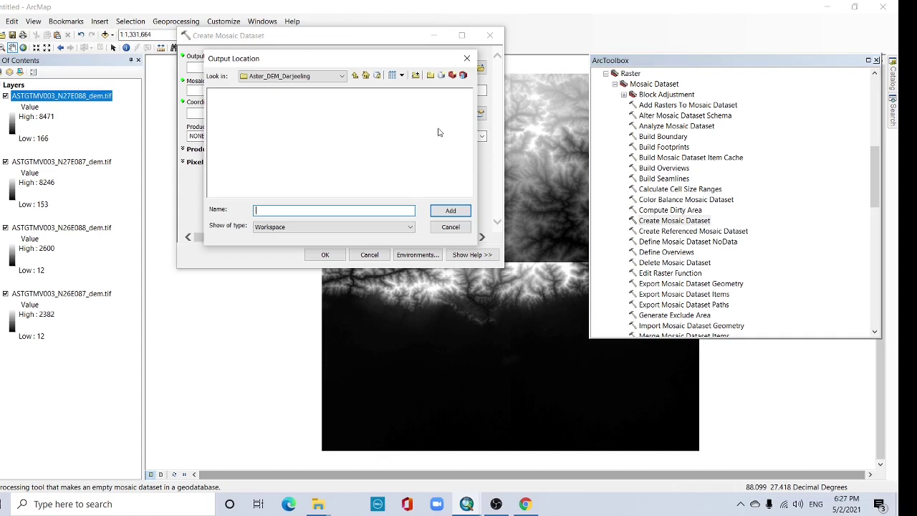
{"action": "left_click", "coordinate": [442, 76]}
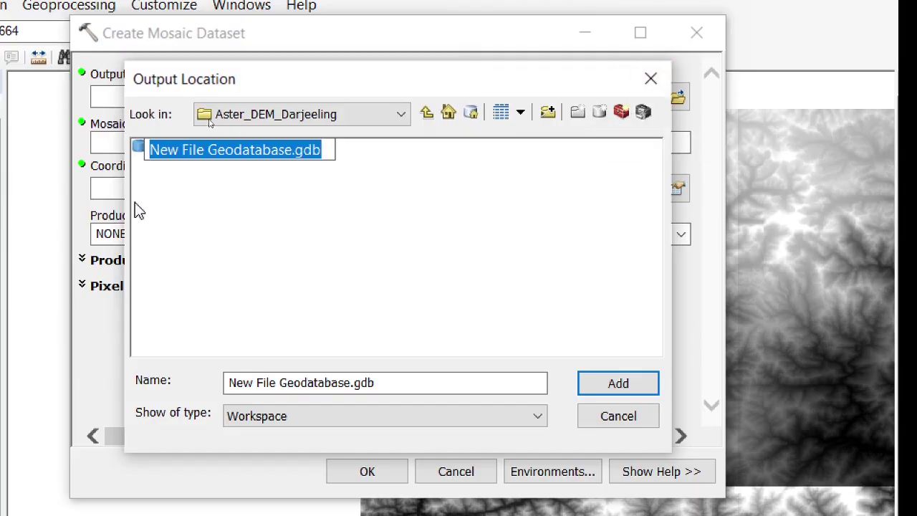
{"action": "left_click", "coordinate": [292, 149]}
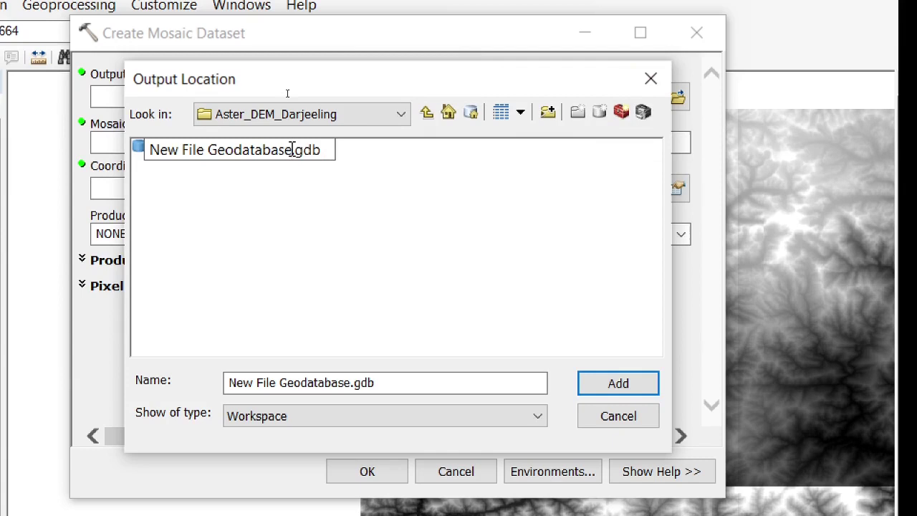
{"action": "key", "text": "BackSpace"}
{"action": "key", "text": "BackSpace"}
{"action": "key", "text": "BackSpace"}
{"action": "key", "text": "BackSpace"}
{"action": "key", "text": "BackSpace"}
{"action": "key", "text": "BackSpace"}
{"action": "key", "text": "BackSpace"}
{"action": "key", "text": "BackSpace"}
{"action": "key", "text": "BackSpace"}
{"action": "key", "text": "BackSpace"}
{"action": "key", "text": "BackSpace"}
{"action": "key", "text": "BackSpace"}
{"action": "key", "text": "BackSpace"}
{"action": "key", "text": "BackSpace"}
{"action": "key", "text": "BackSpace"}
{"action": "key", "text": "BackSpace"}
{"action": "key", "text": "BackSpace"}
{"action": "key", "text": "BackSpace"}
{"action": "key", "text": "BackSpace"}
{"action": "key", "text": "BackSpace"}
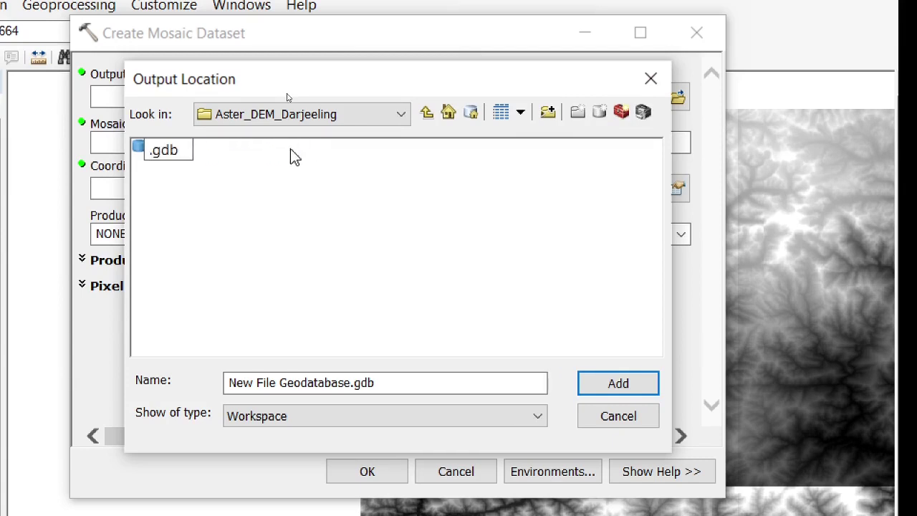
{"action": "type", "text": "Mo"}
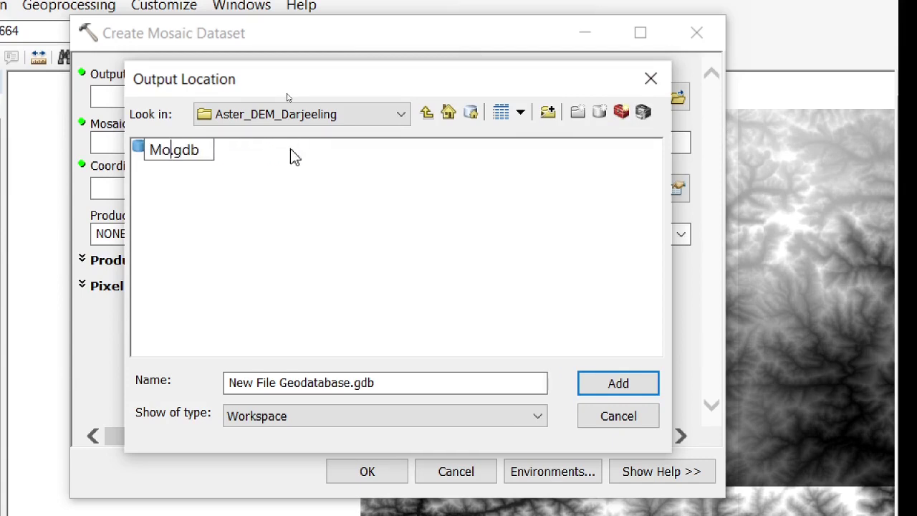
{"action": "type", "text": "saic"}
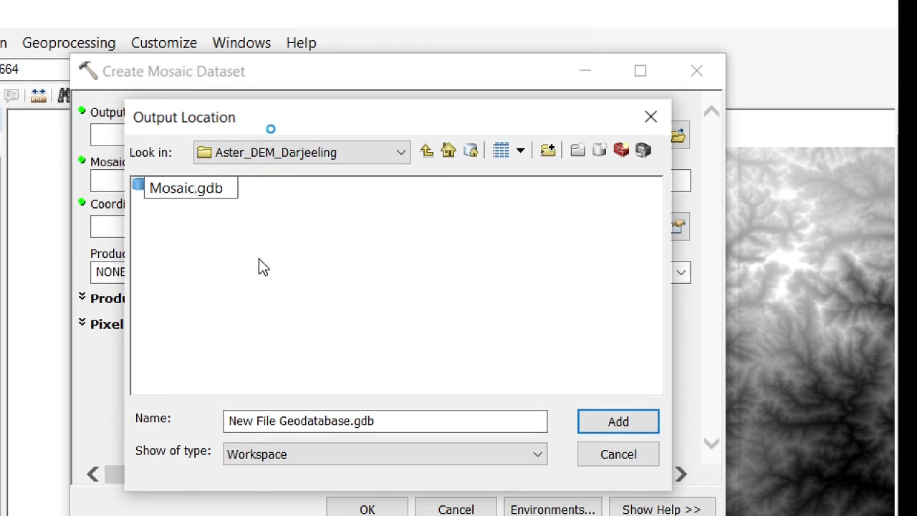
{"action": "left_click", "coordinate": [264, 230]}
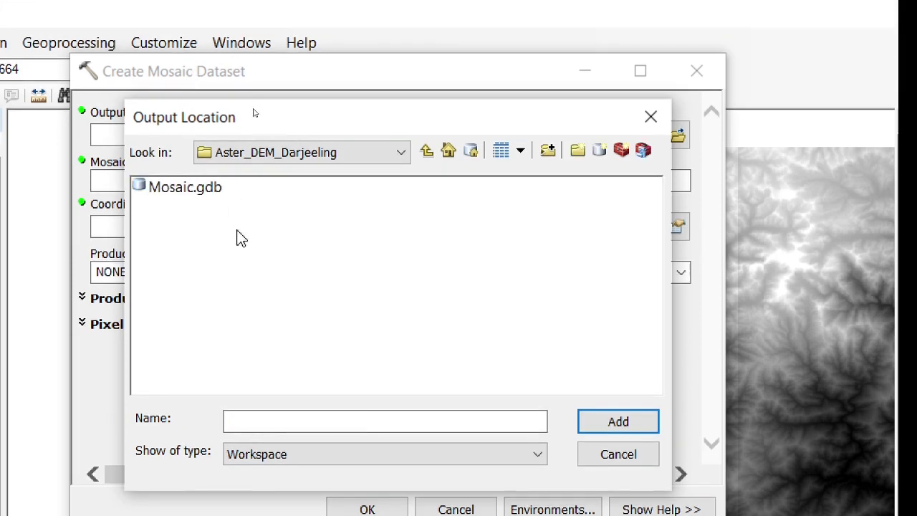
{"action": "left_click", "coordinate": [182, 187]}
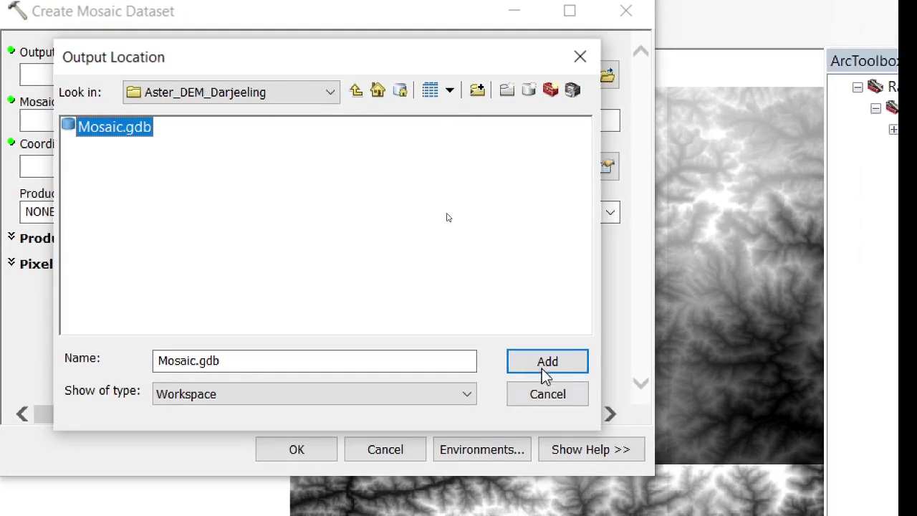
{"action": "left_click", "coordinate": [545, 373]}
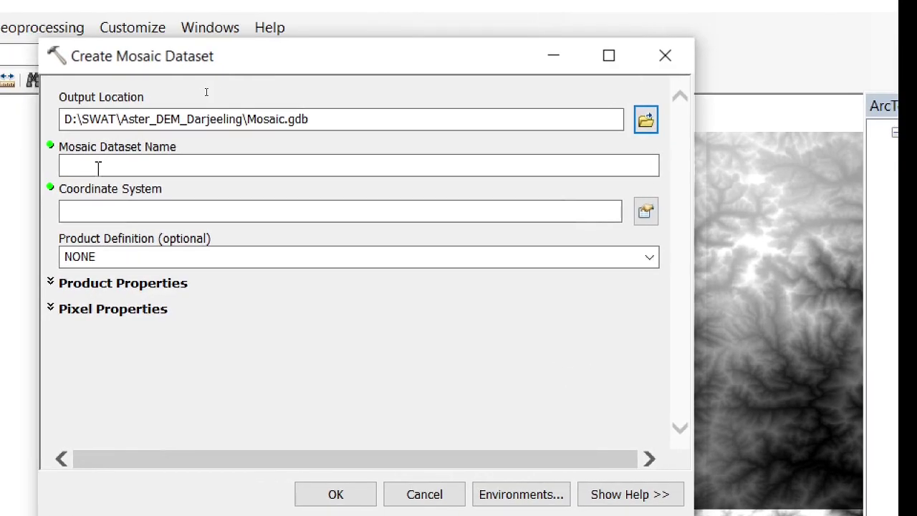
- Enter Darjeeling as the mosaic dataset name
{"action": "left_click", "coordinate": [59, 121]}
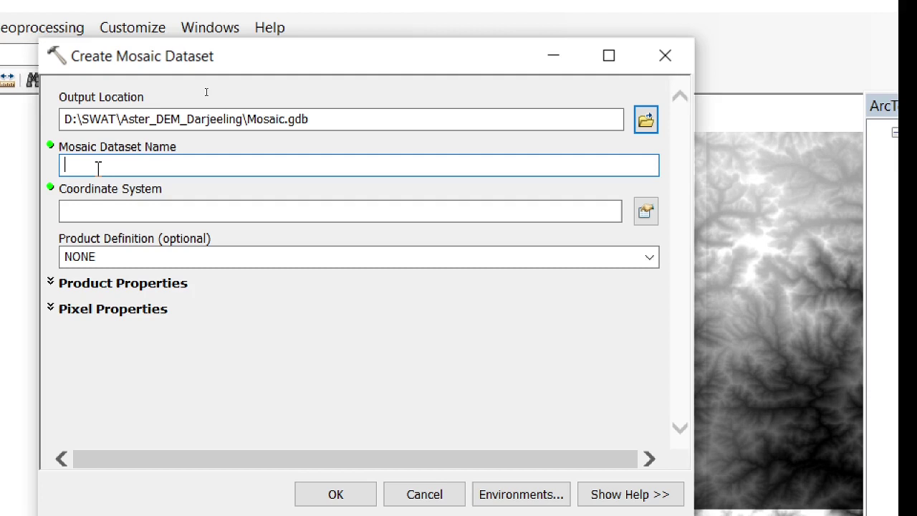
{"action": "type", "text": "Darjeeling"}
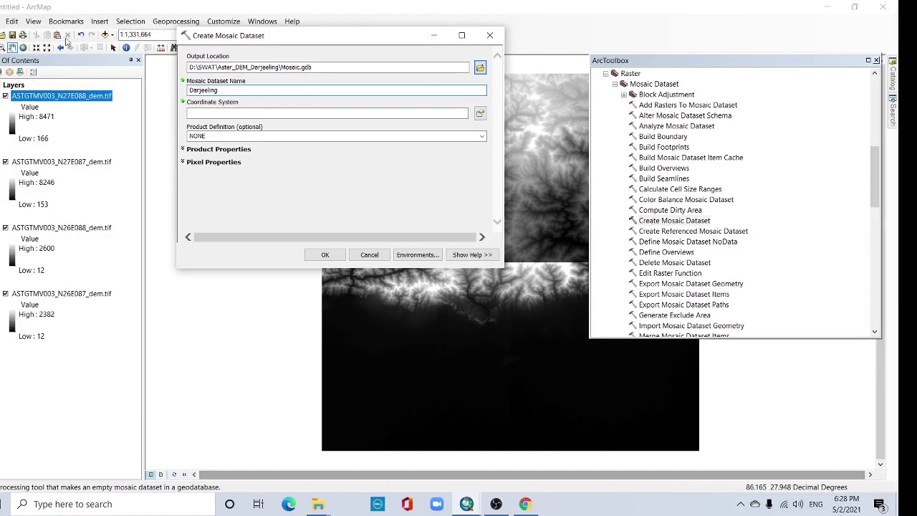
- Import GCS_WGS_1984 from ASTGTMV003_N26E087_dem.tif as the mosaic's coordinate system
{"action": "left_click", "coordinate": [480, 114]}
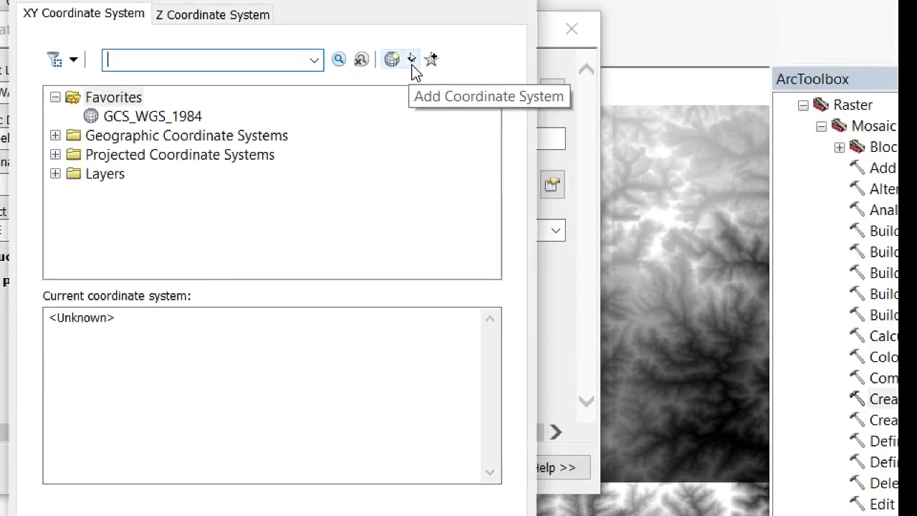
{"action": "left_click", "coordinate": [410, 52]}
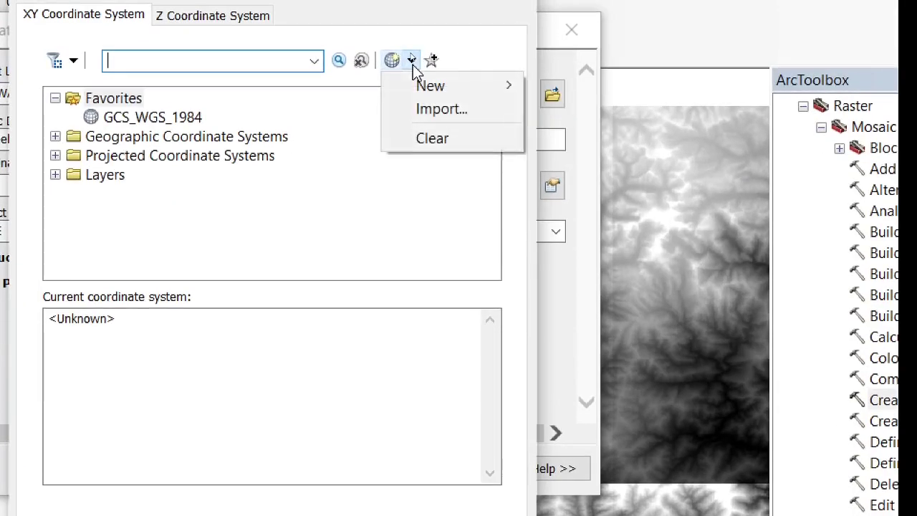
{"action": "left_click", "coordinate": [447, 111]}
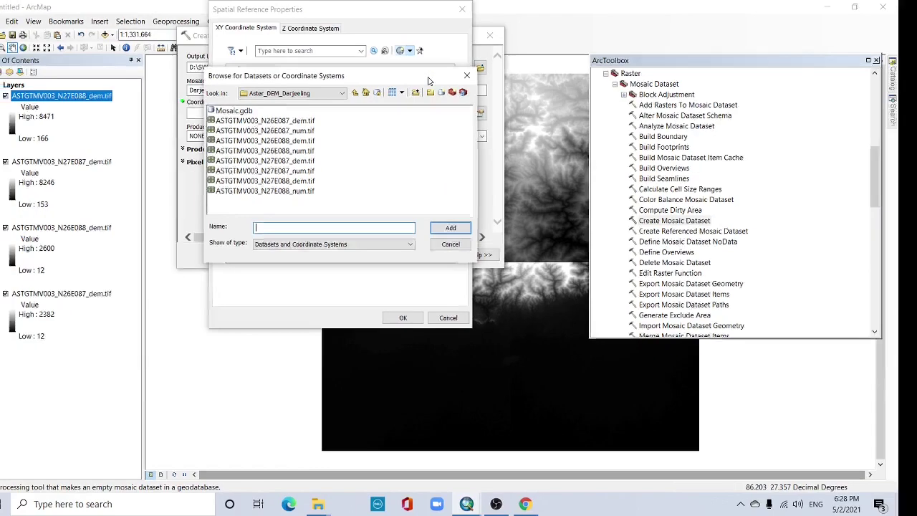
{"action": "left_click", "coordinate": [288, 122]}
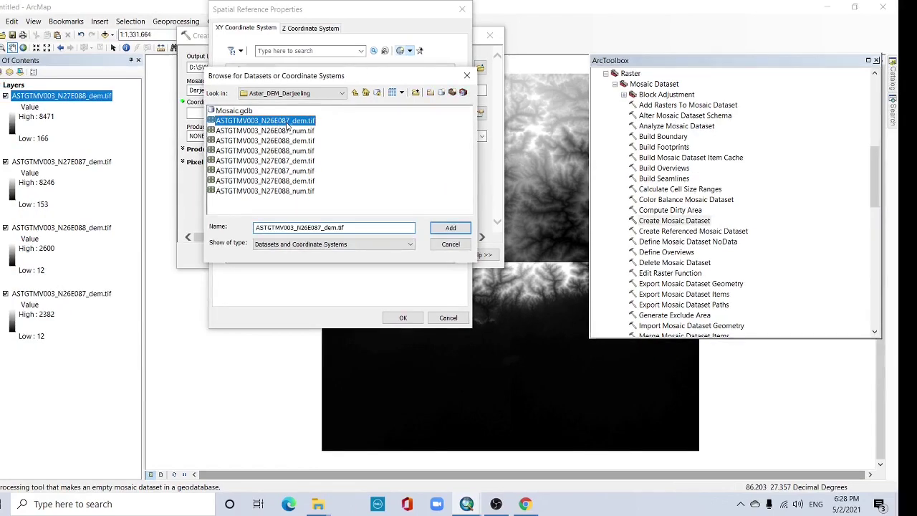
{"action": "left_click", "coordinate": [452, 228]}
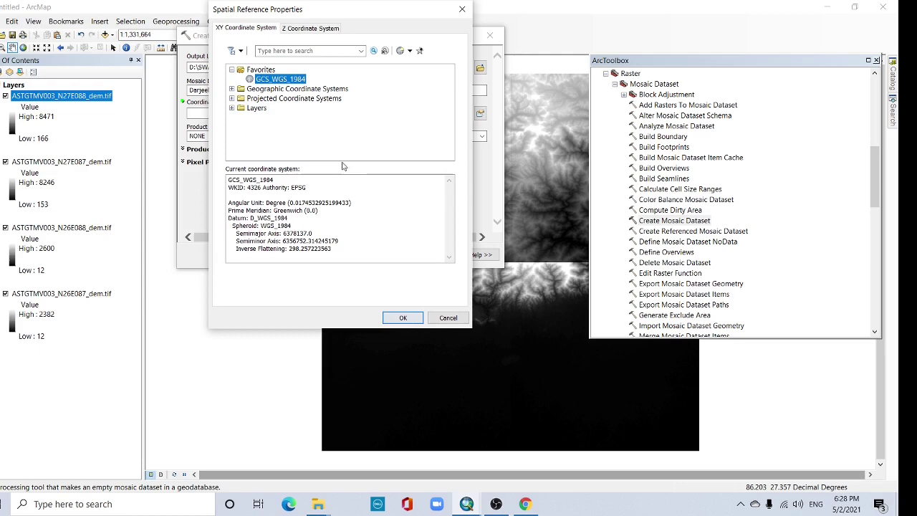
{"action": "left_click", "coordinate": [401, 317]}
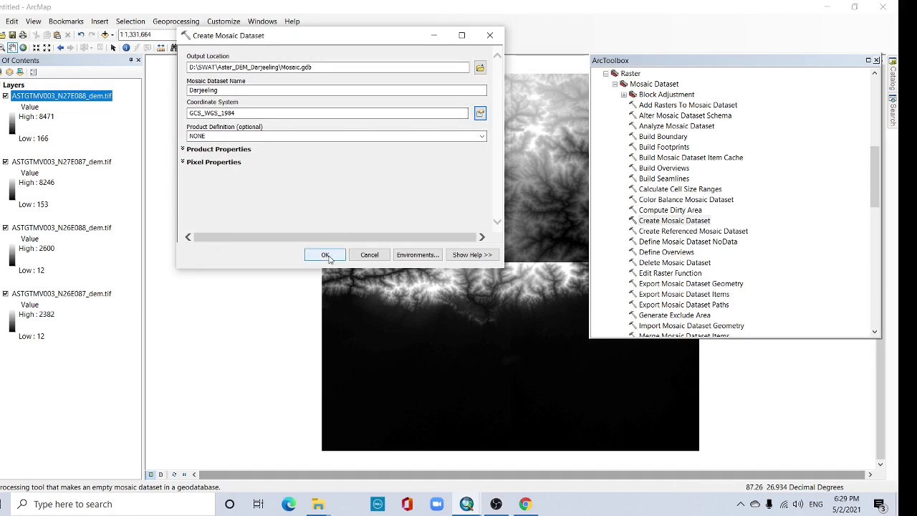
- Create the Darjeeling mosaic, then target it in Add Rasters To Mosaic Dataset with Dataset input
{"action": "left_click", "coordinate": [325, 255]}
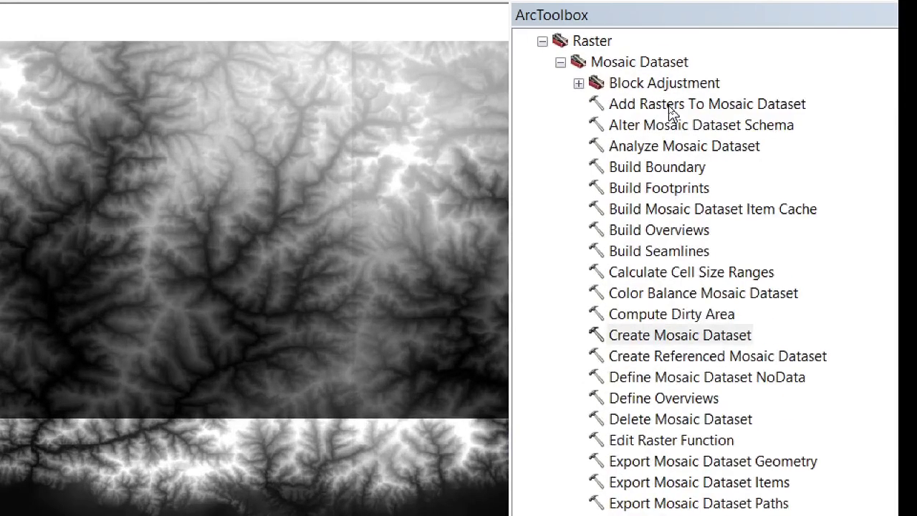
{"action": "double_click", "coordinate": [669, 105]}
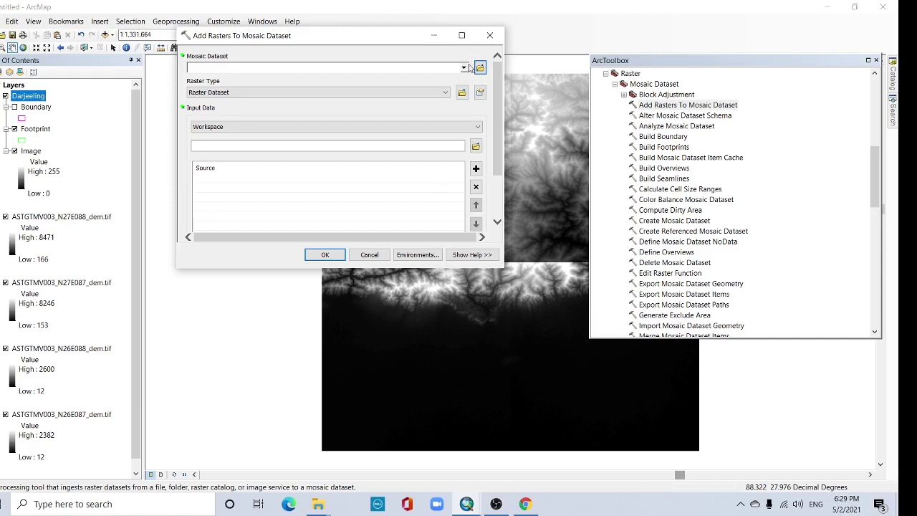
{"action": "left_click", "coordinate": [464, 69]}
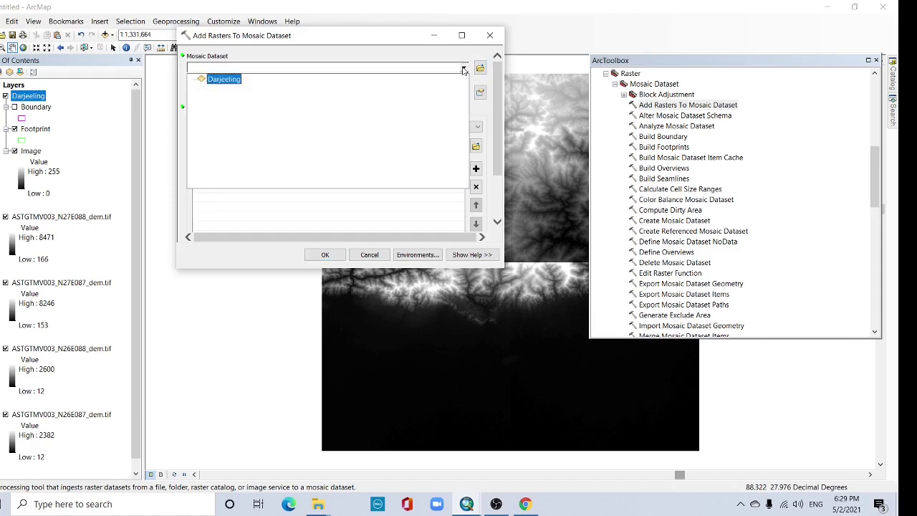
{"action": "left_click", "coordinate": [224, 79]}
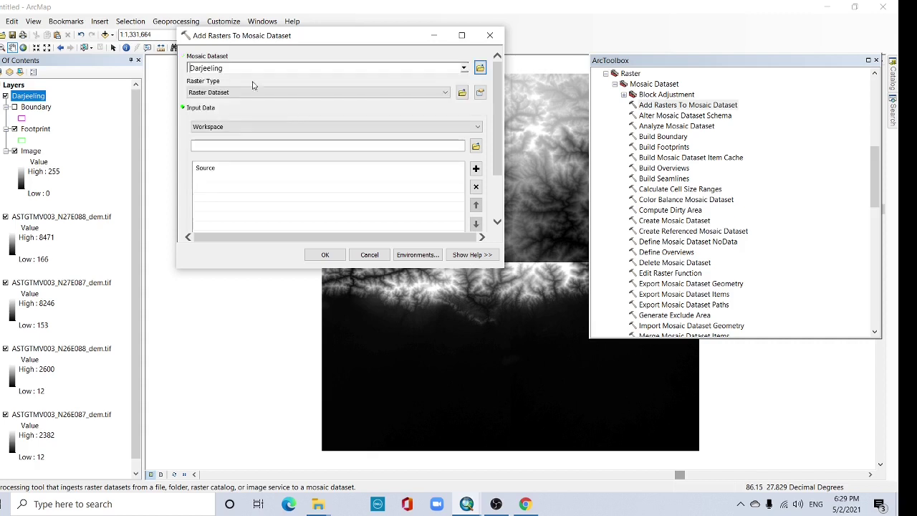
{"action": "left_click", "coordinate": [253, 127]}
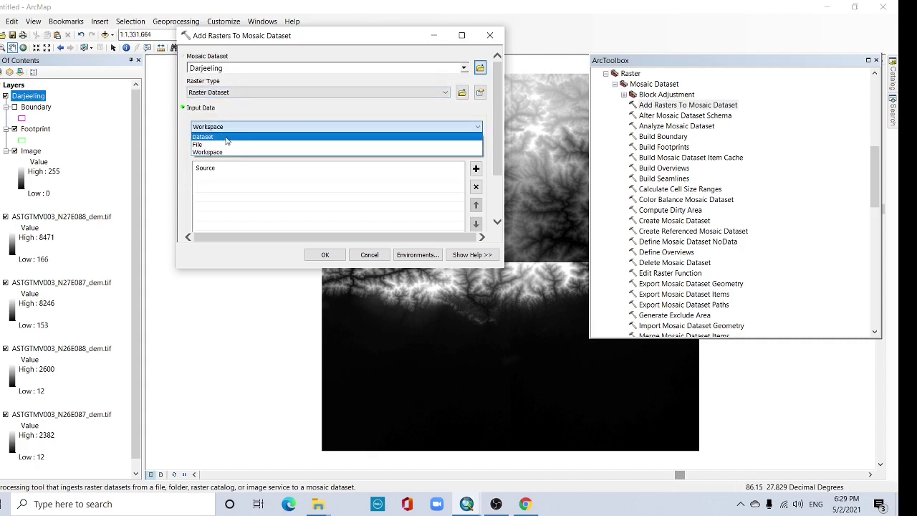
{"action": "left_click", "coordinate": [226, 137]}
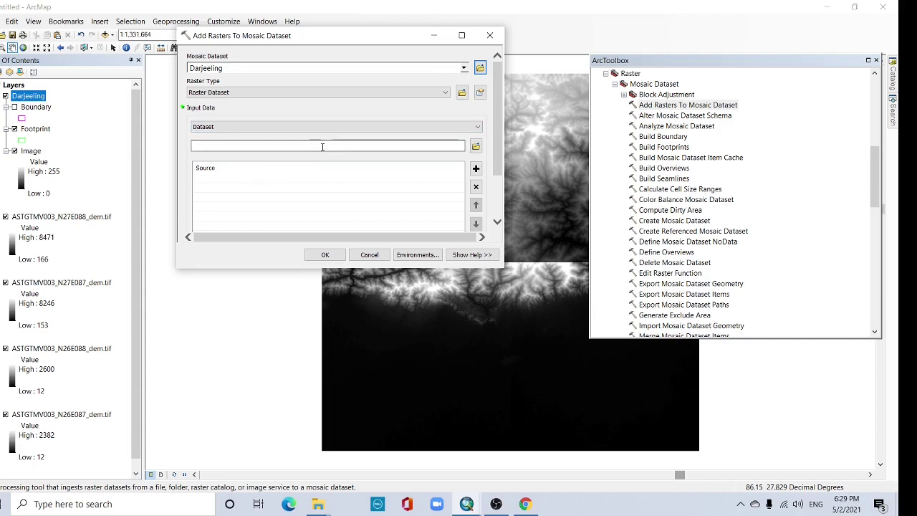
- Put all four DEM tile layers into the source list and run the tool
{"action": "left_click_drag", "start_coordinate": [139, 224], "coordinate": [138, 245]}
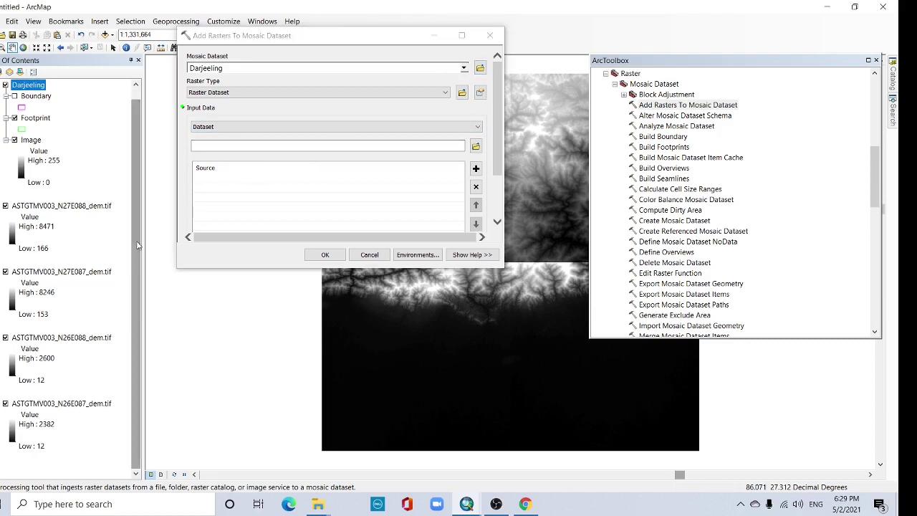
{"action": "left_click", "coordinate": [76, 208]}
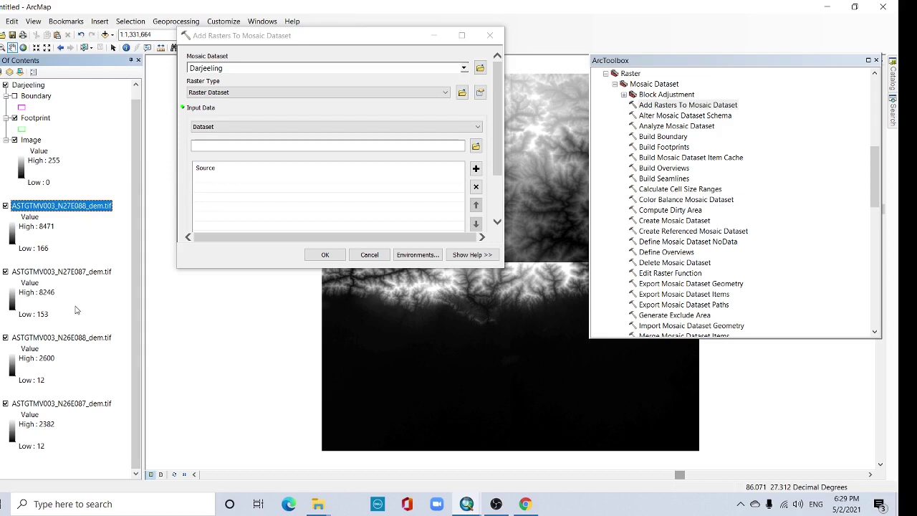
{"action": "left_click", "coordinate": [99, 407], "text": "shift"}
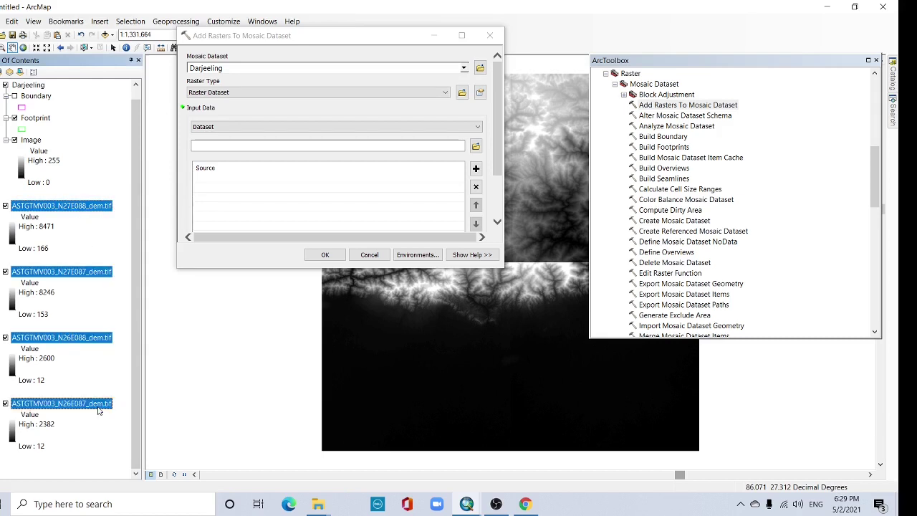
{"action": "left_click_drag", "start_coordinate": [83, 271], "coordinate": [258, 194]}
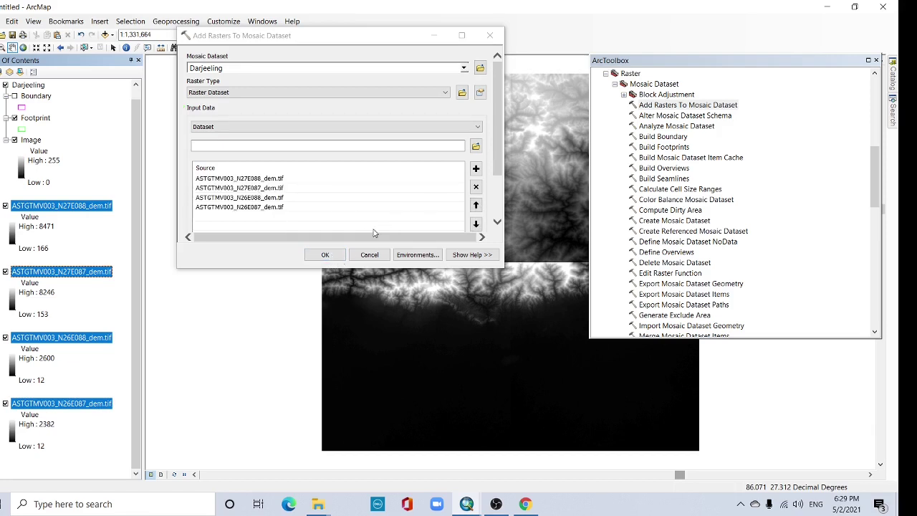
{"action": "left_click", "coordinate": [325, 255]}
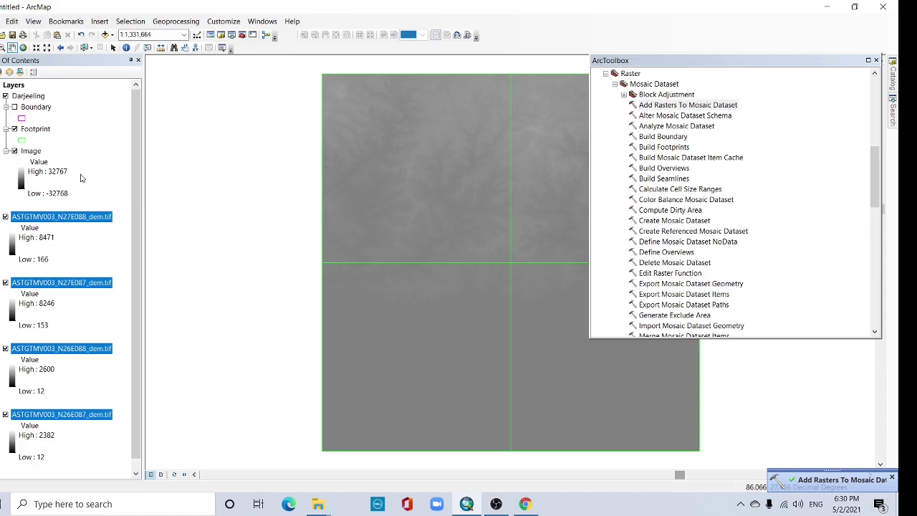
- Export the Darjeeling mosaic's Image layer to D:\SWAT as Darjeeling.tif
{"action": "left_click", "coordinate": [35, 151]}
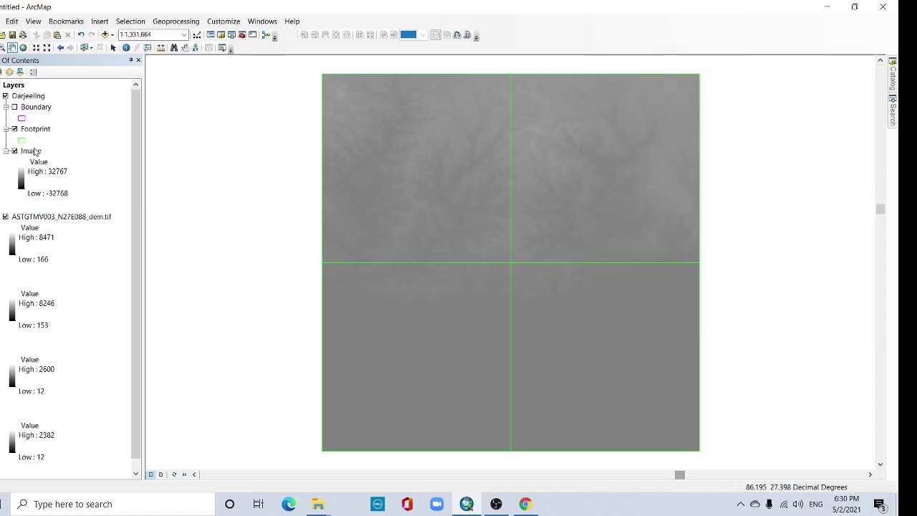
{"action": "right_click", "coordinate": [36, 152]}
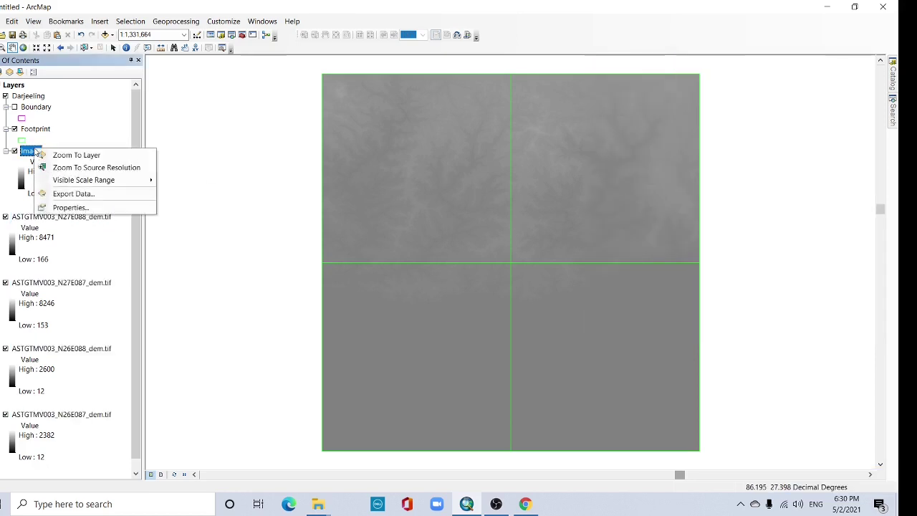
{"action": "left_click", "coordinate": [76, 195]}
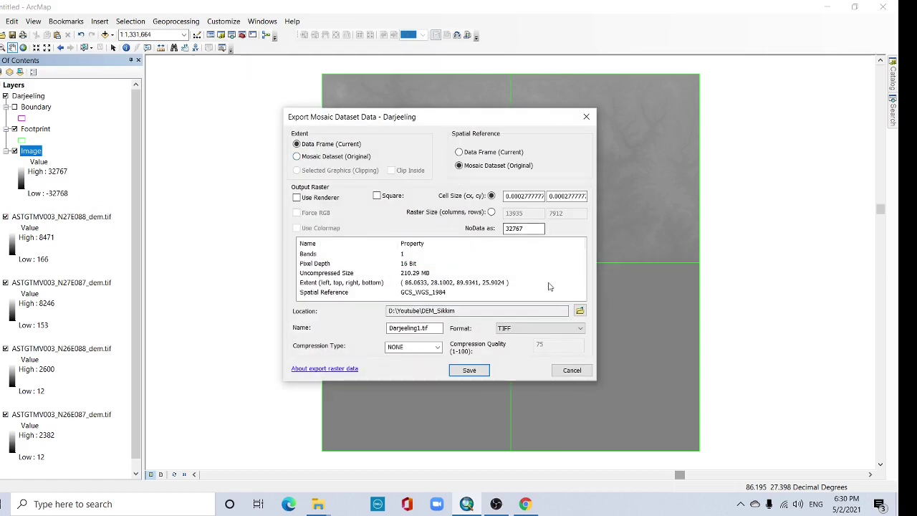
{"action": "left_click", "coordinate": [580, 309]}
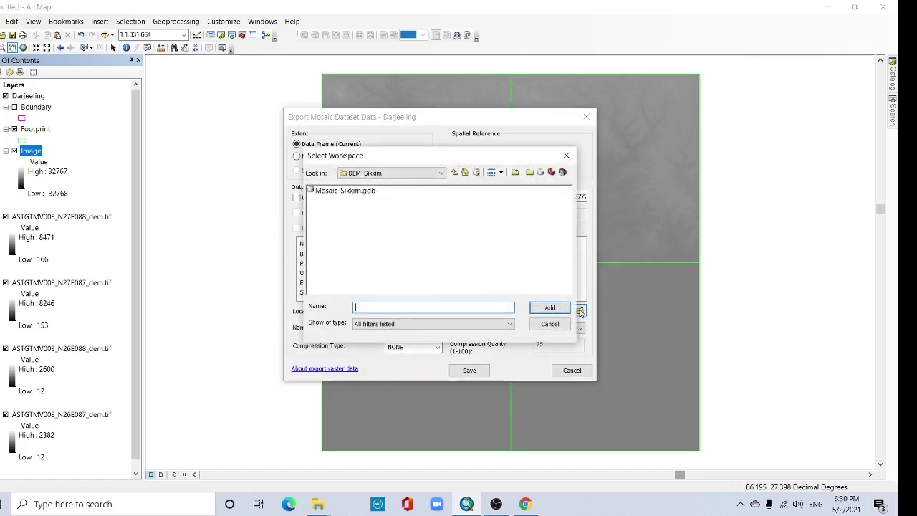
{"action": "left_click", "coordinate": [455, 174]}
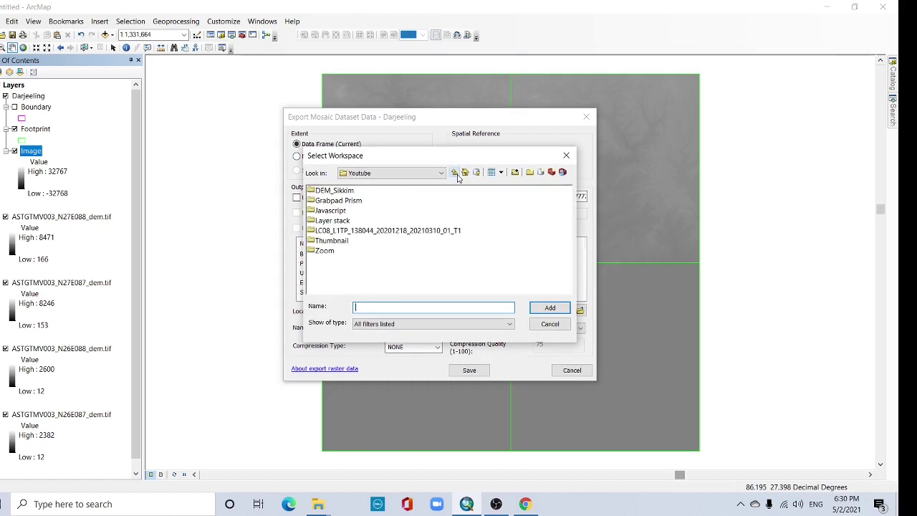
{"action": "double_click", "coordinate": [454, 190]}
{"action": "left_click", "coordinate": [454, 172]}
{"action": "left_click", "coordinate": [454, 172]}
{"action": "left_click", "coordinate": [326, 211]}
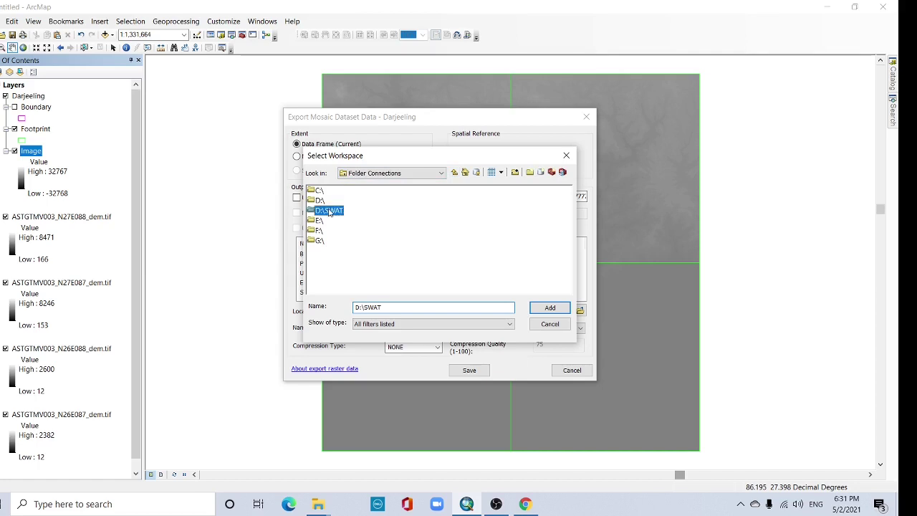
{"action": "left_click", "coordinate": [550, 308]}
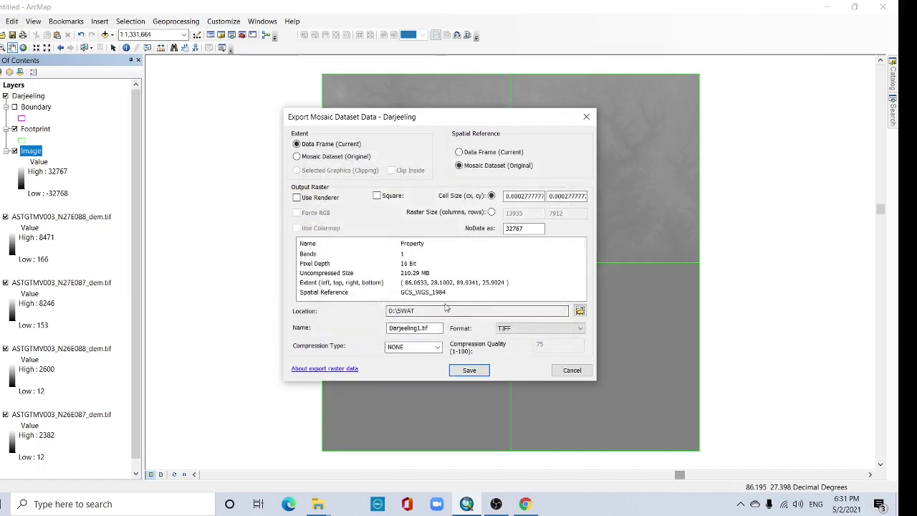
{"action": "left_click", "coordinate": [422, 327]}
{"action": "type", "text": "g"}
{"action": "left_click", "coordinate": [465, 369]}
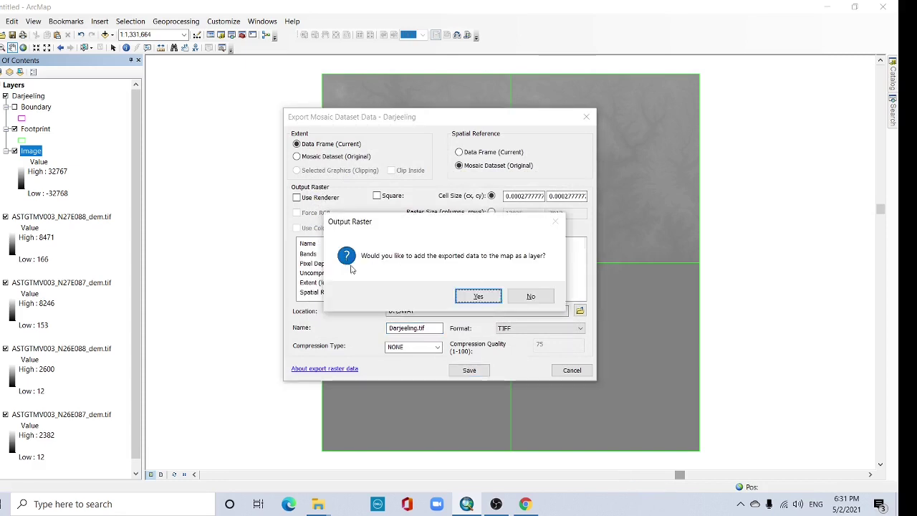
- Accept adding Darjeeling.tif to the map and inspect the new DEM layer
{"action": "left_click", "coordinate": [479, 296]}
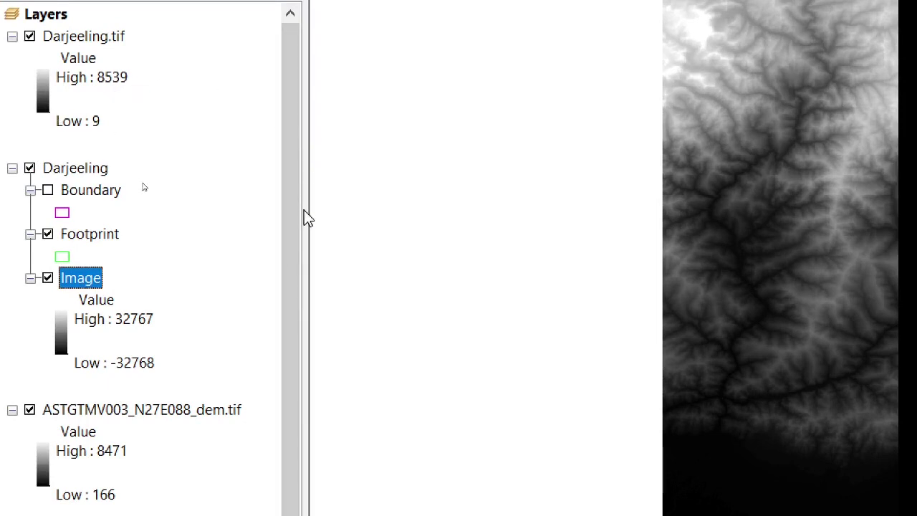
{"action": "right_click", "coordinate": [294, 164]}
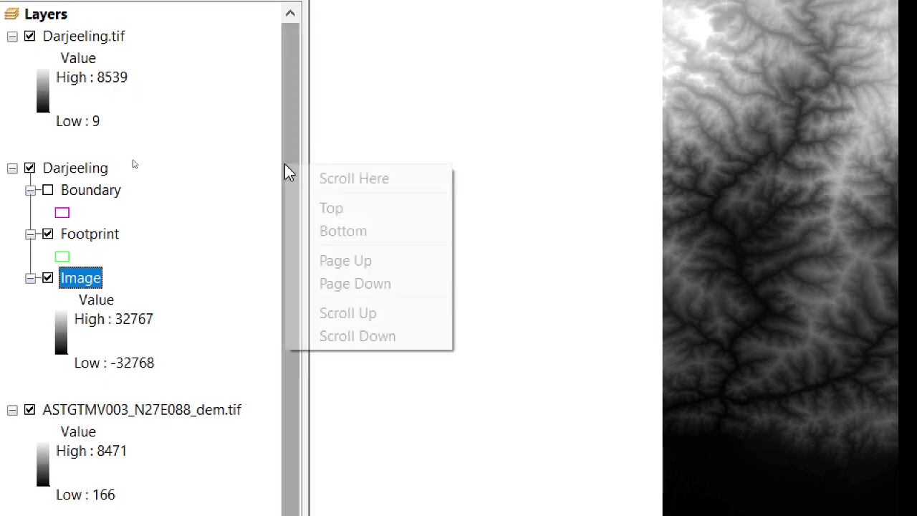
{"action": "left_click", "coordinate": [174, 141]}
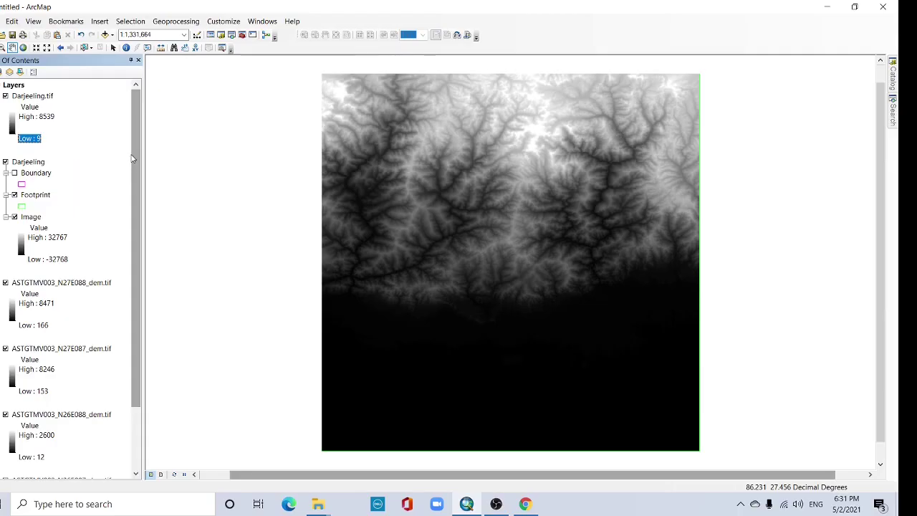
{"action": "scroll", "coordinate": [134, 165], "scroll_direction": "down", "scroll_amount": 3}
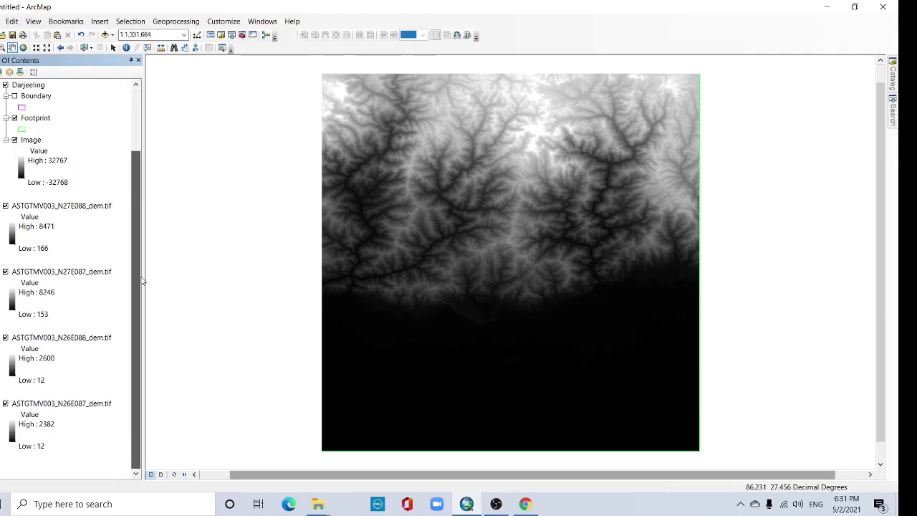
{"action": "scroll", "coordinate": [138, 168], "scroll_direction": "up", "scroll_amount": 3}
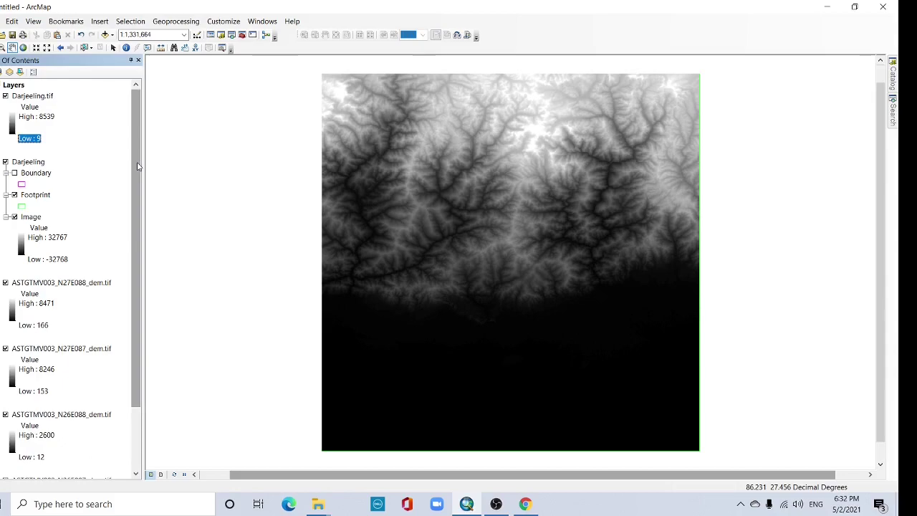